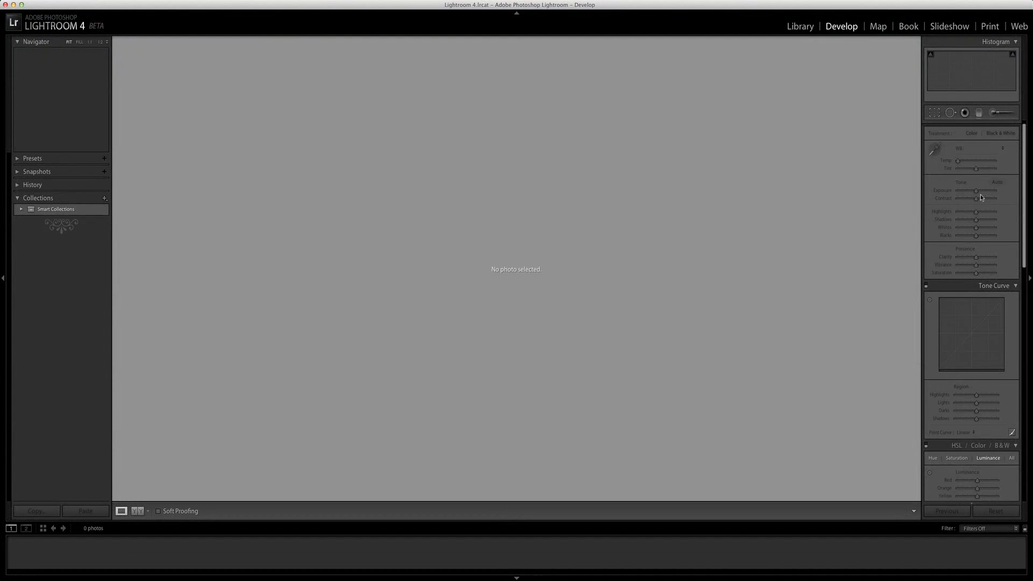
Step: Switch from Develop to the empty Library module
left_click(802, 26)
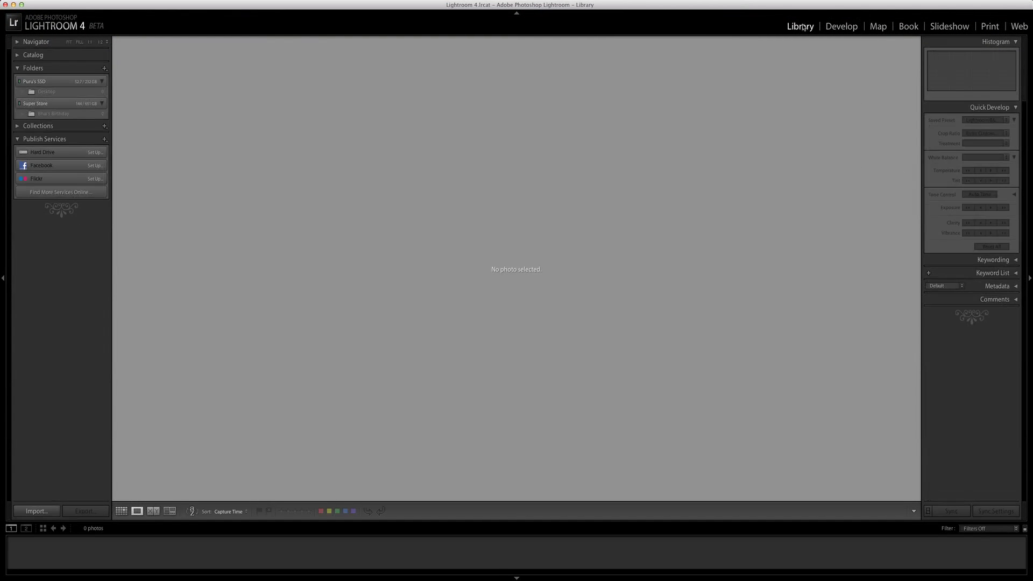
Step: Import the single toddler photo from the Users > home folder > Desktop folder into the catalog
left_click(33, 511)
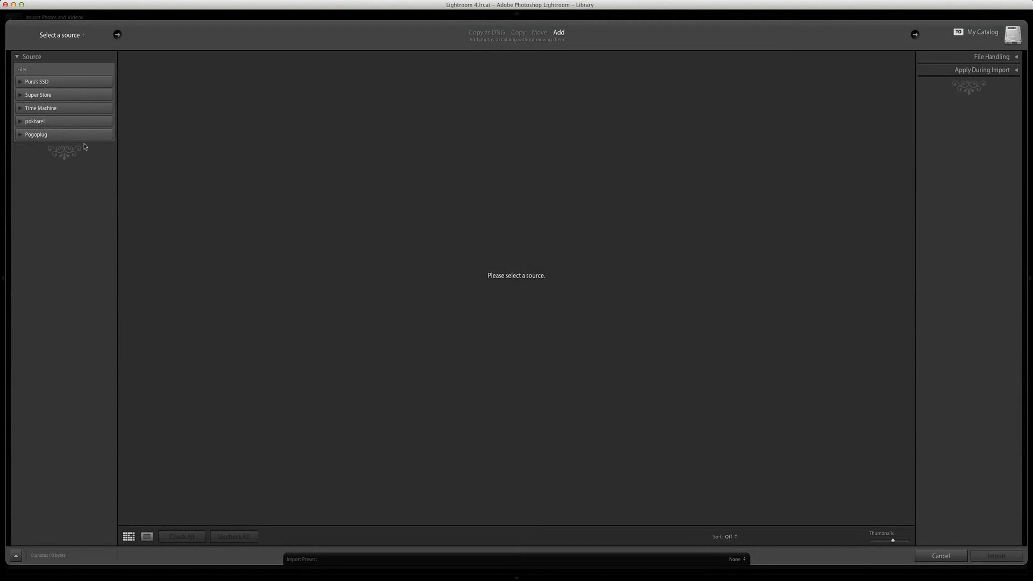
left_click(19, 82)
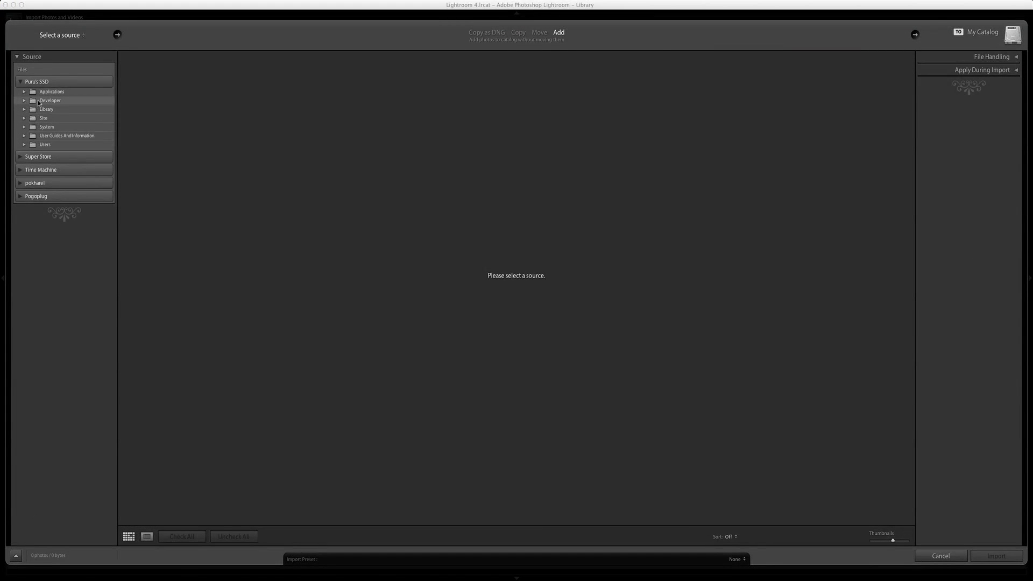
left_click(32, 102)
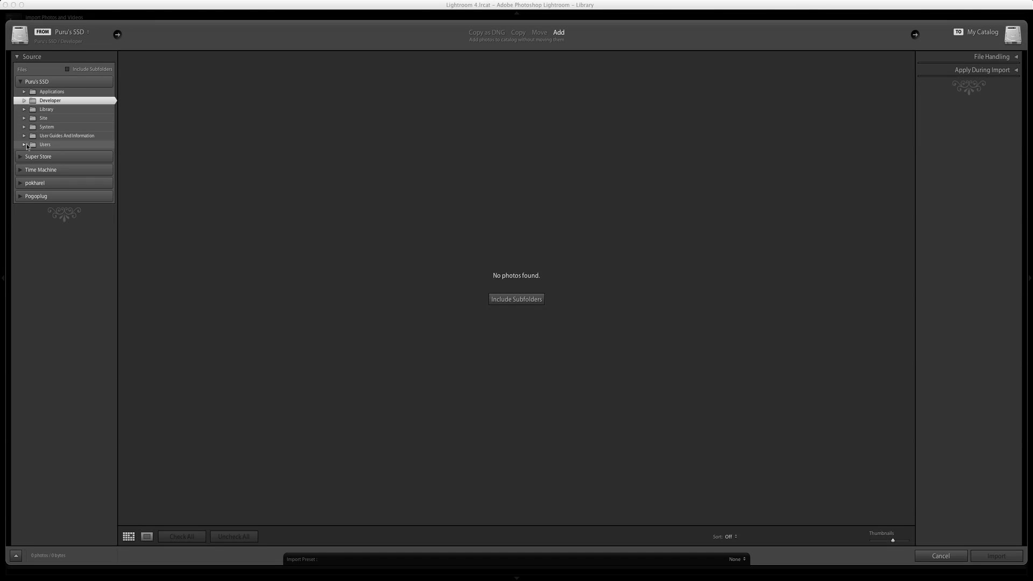
left_click(24, 145)
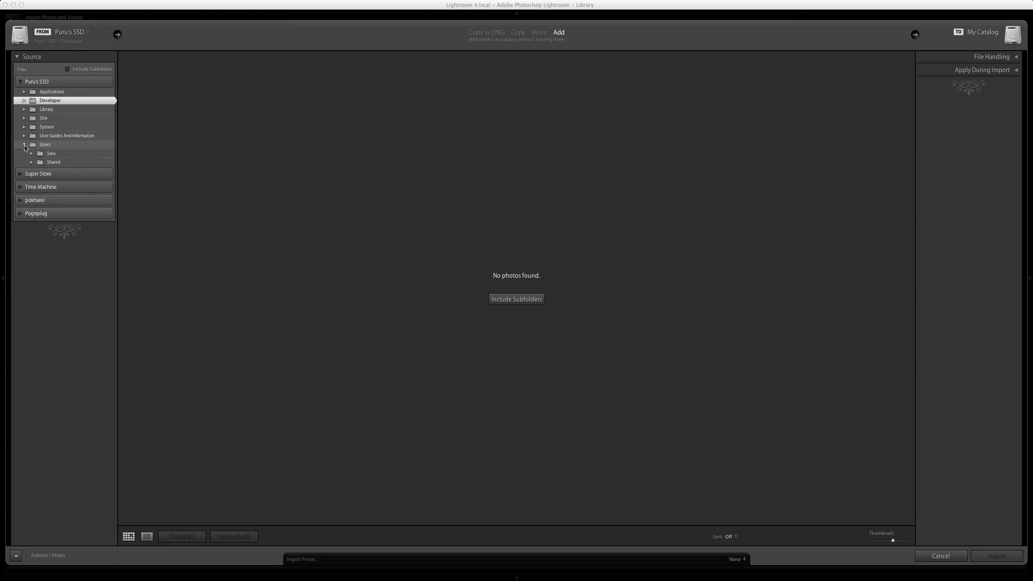
left_click(33, 155)
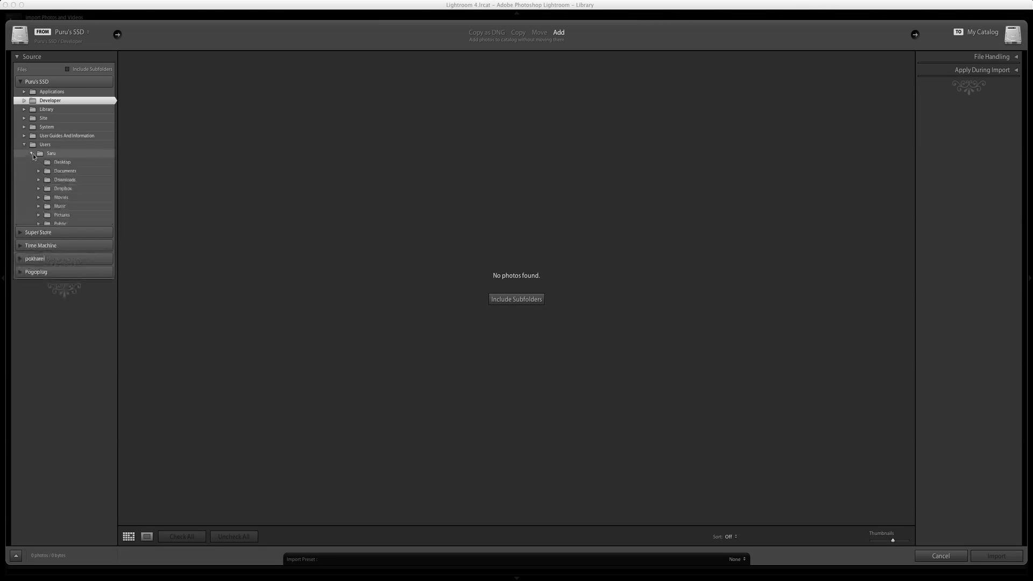
left_click(48, 163)
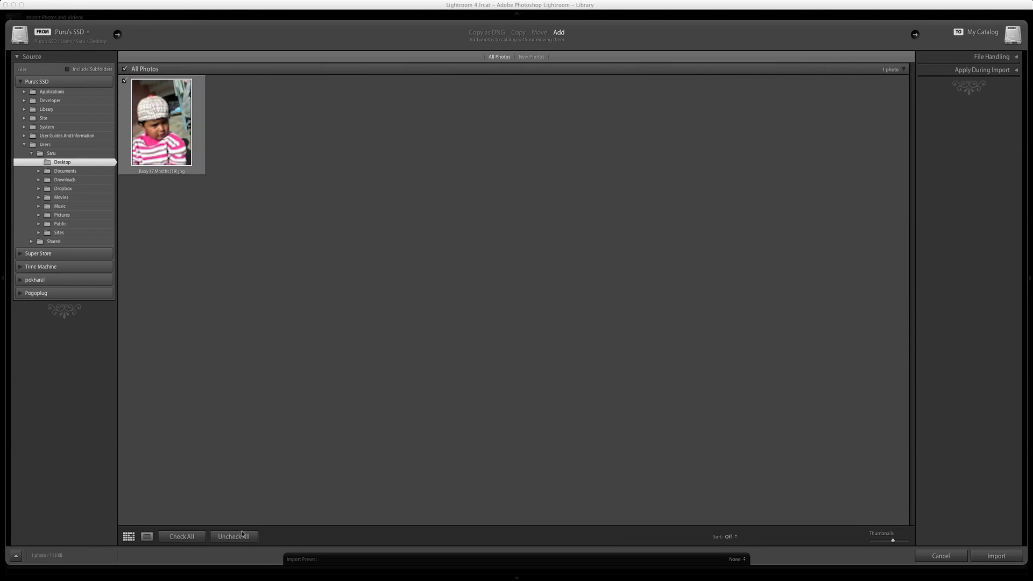
left_click(997, 557)
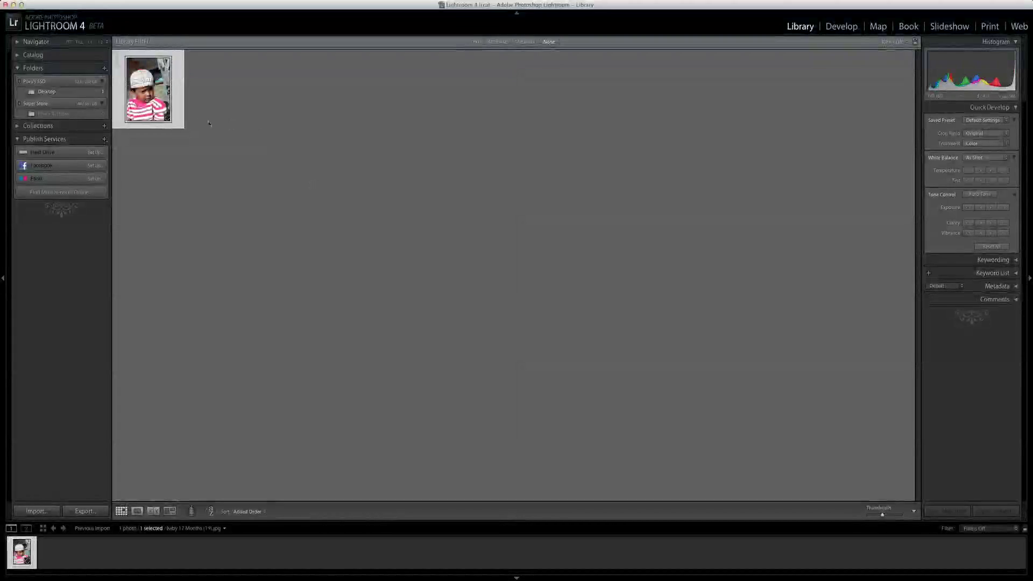
Step: View the toddler photo in Loupe and apply Quick Develop Exposure up two steps, Clarity down two
double_click(148, 89)
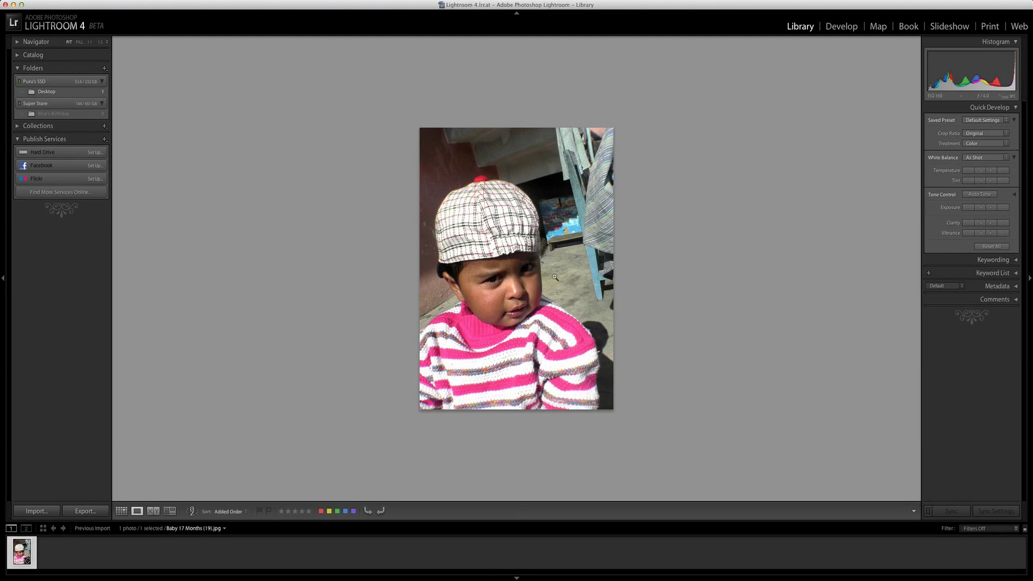
left_click(991, 208)
left_click(991, 209)
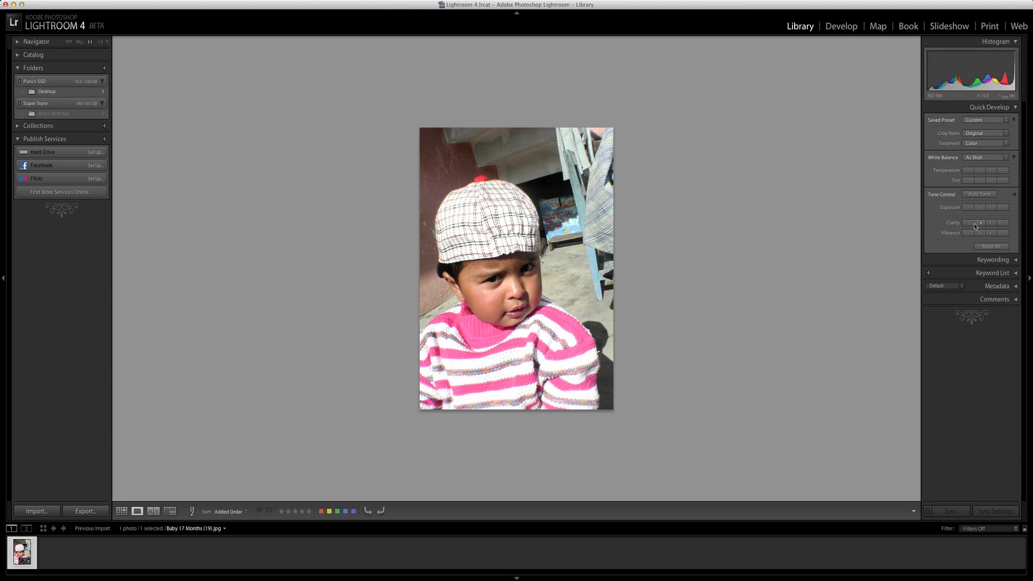
left_click(980, 224)
left_click(980, 224)
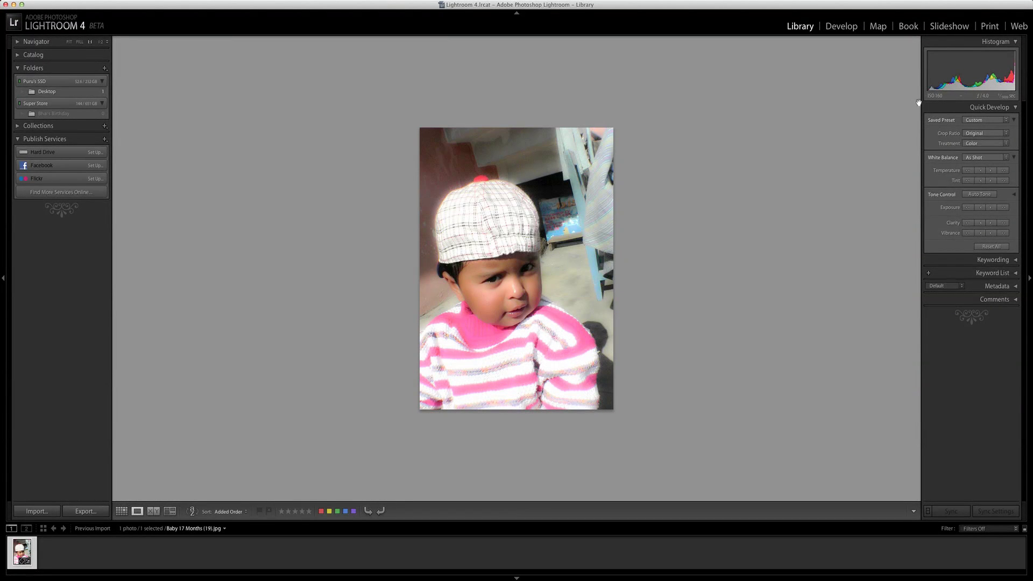
Step: Open the photo in Develop and center the Detail preview on the child's face
left_click(832, 30)
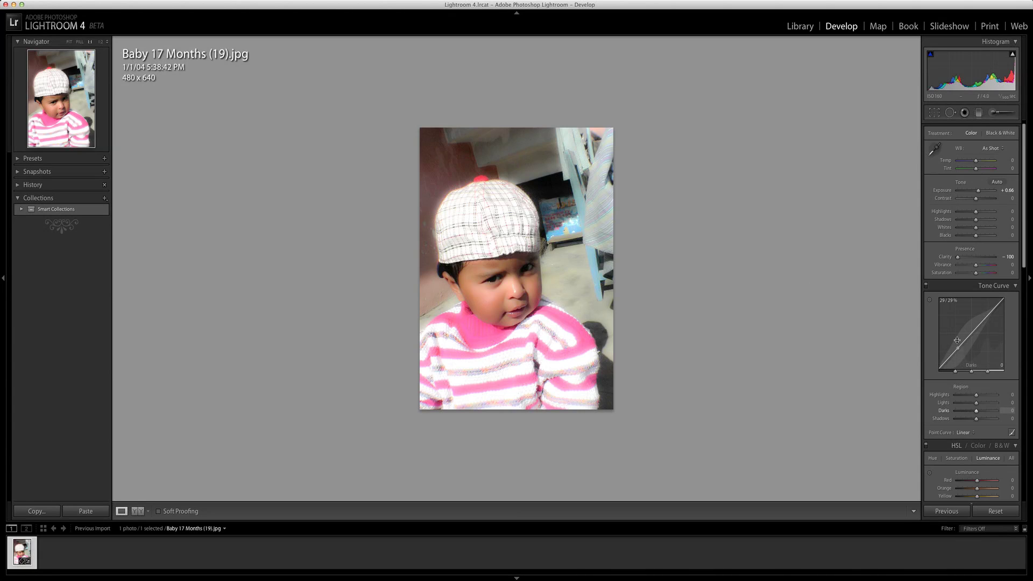
scroll(967, 360, "down", 15)
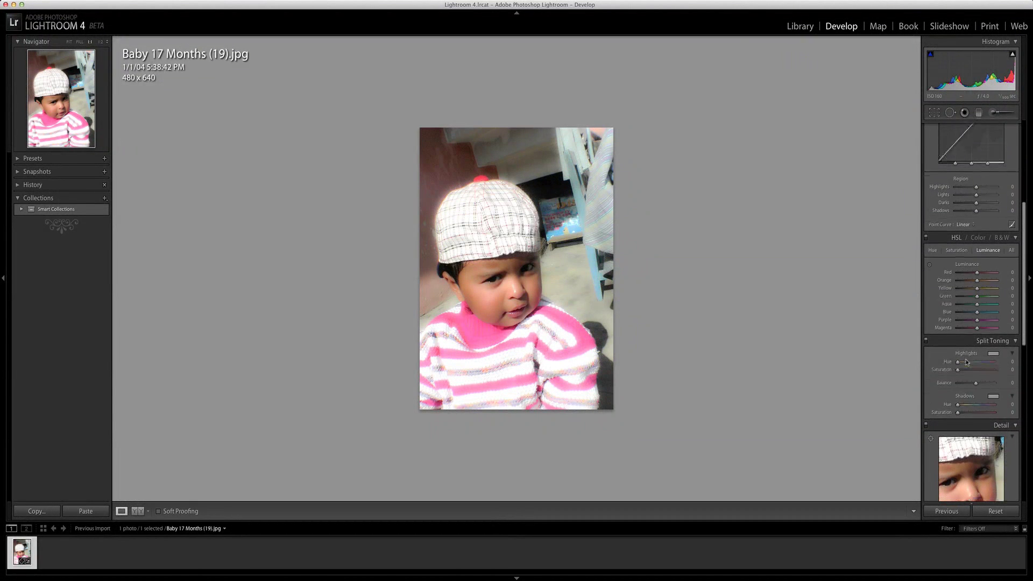
left_click_drag(966, 355, 967, 326)
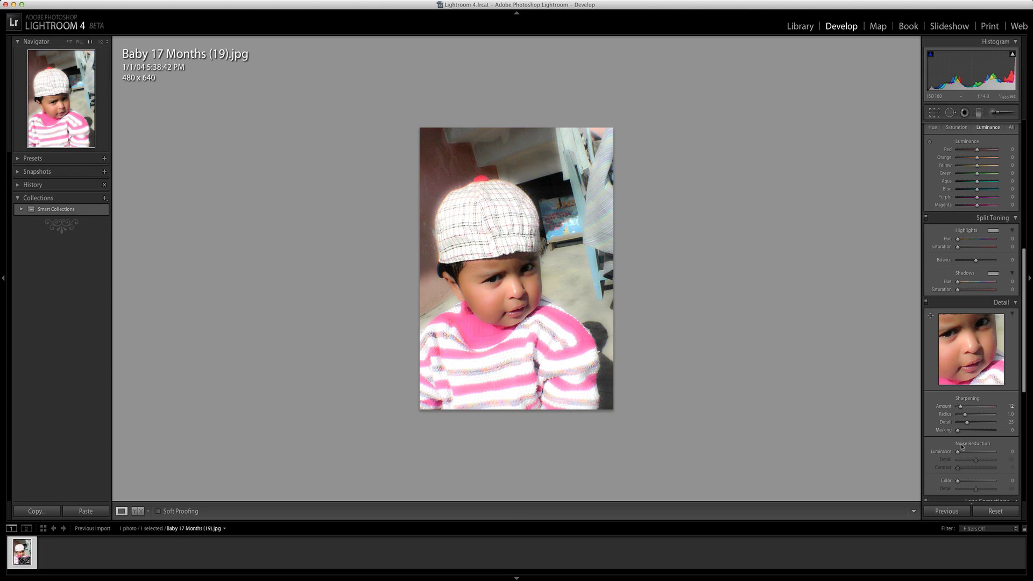
Step: Raise sharpening Masking to 86 and Luminance noise reduction to 94
scroll(972, 312, "down", 2)
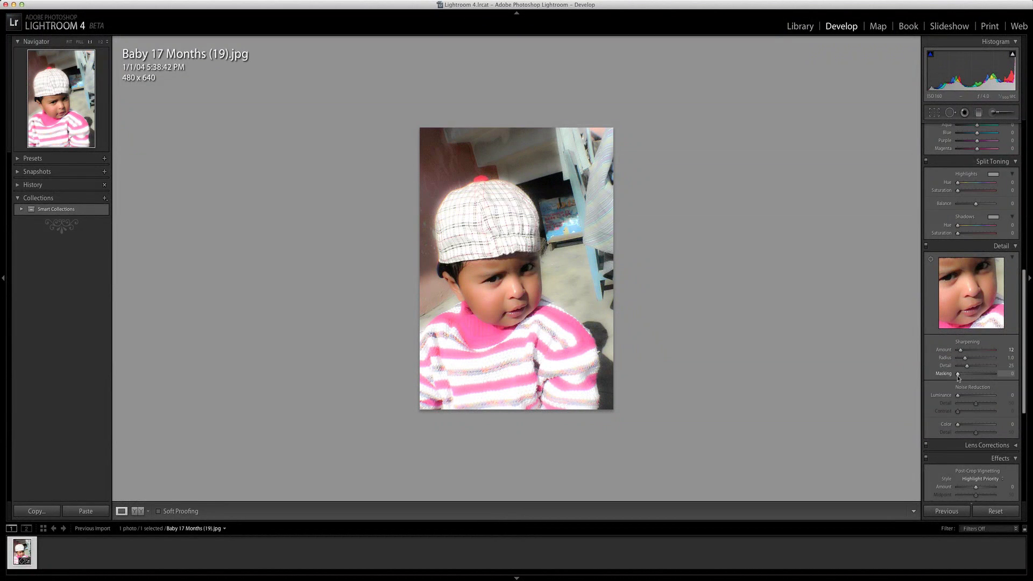
left_click_drag(958, 376, 978, 376)
left_click_drag(958, 397, 993, 397)
Step: In the Basic panel, raise exposure to +0.50 and contrast to +23
scroll(974, 312, "up", 10)
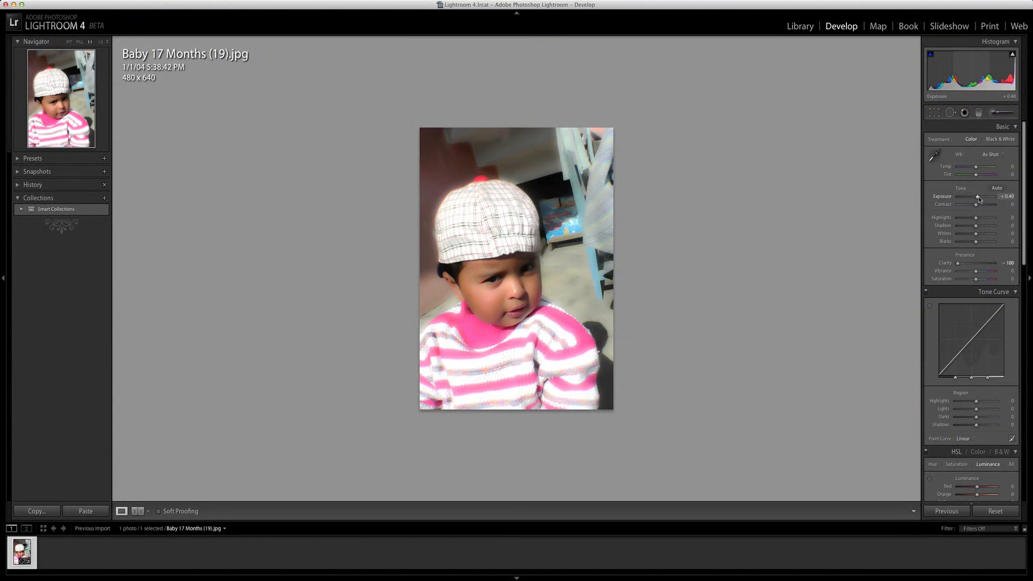
left_click_drag(979, 199, 980, 199)
left_click_drag(976, 206, 979, 199)
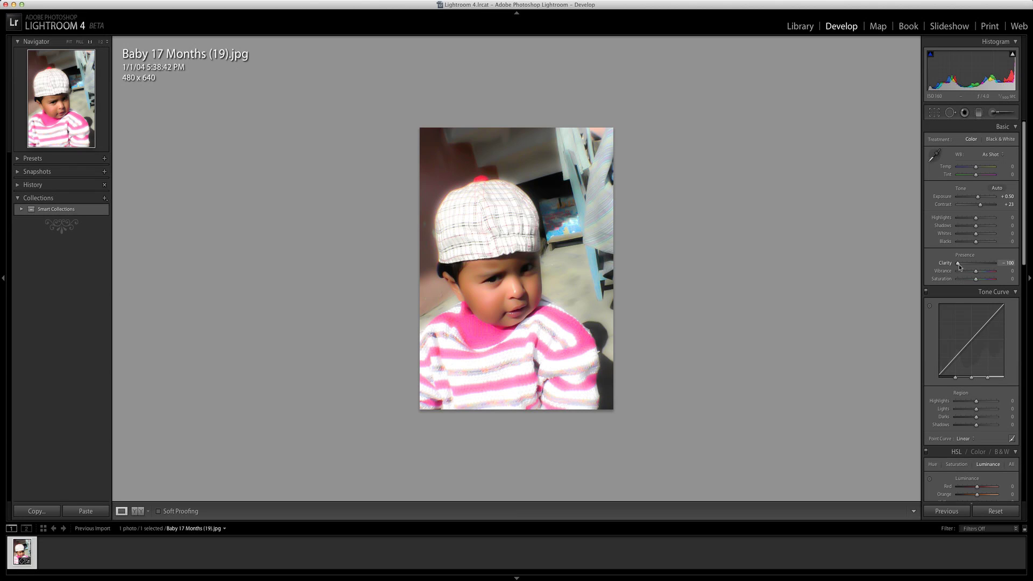
scroll(958, 264, "down", 5)
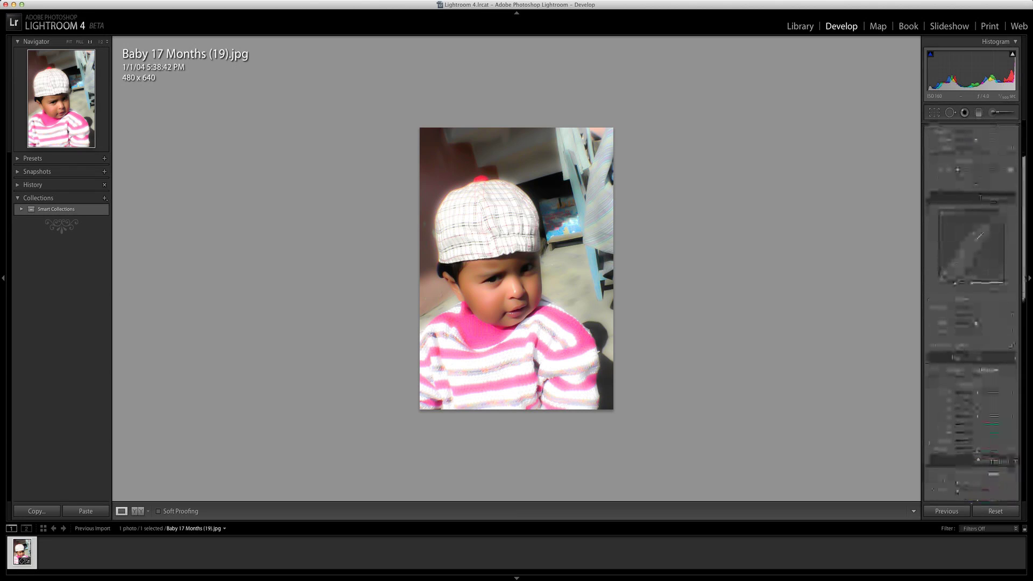
Step: Set Post-Crop Vignetting Amount to -100 in the Effects panel
scroll(951, 319, "down", 12)
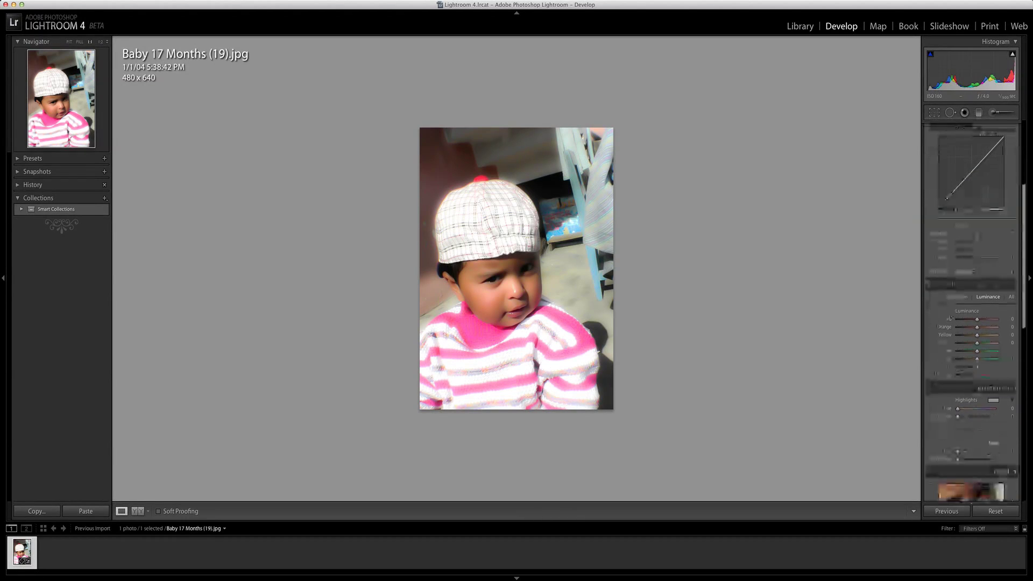
scroll(951, 317, "down", 6)
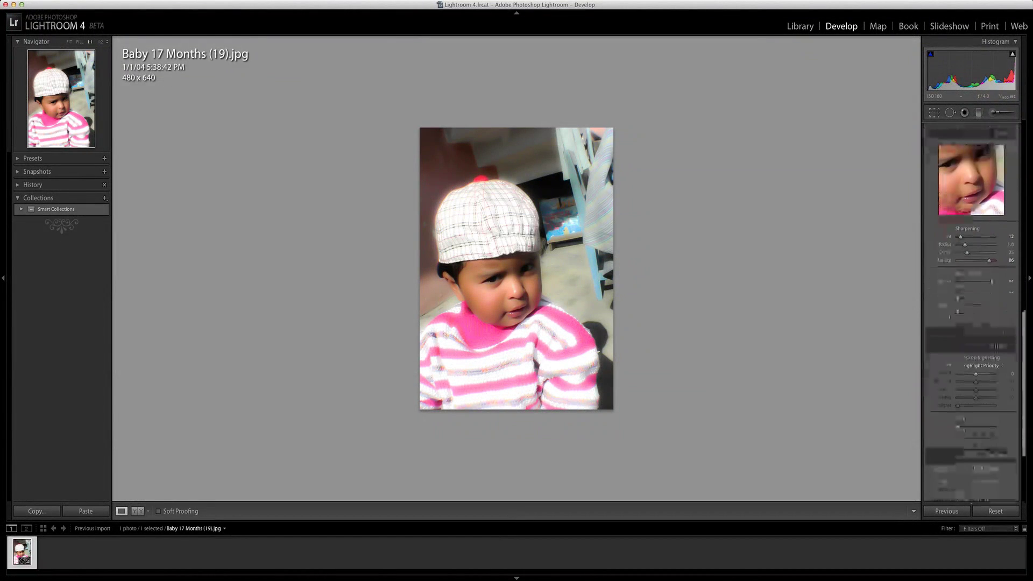
scroll(950, 317, "down", 2)
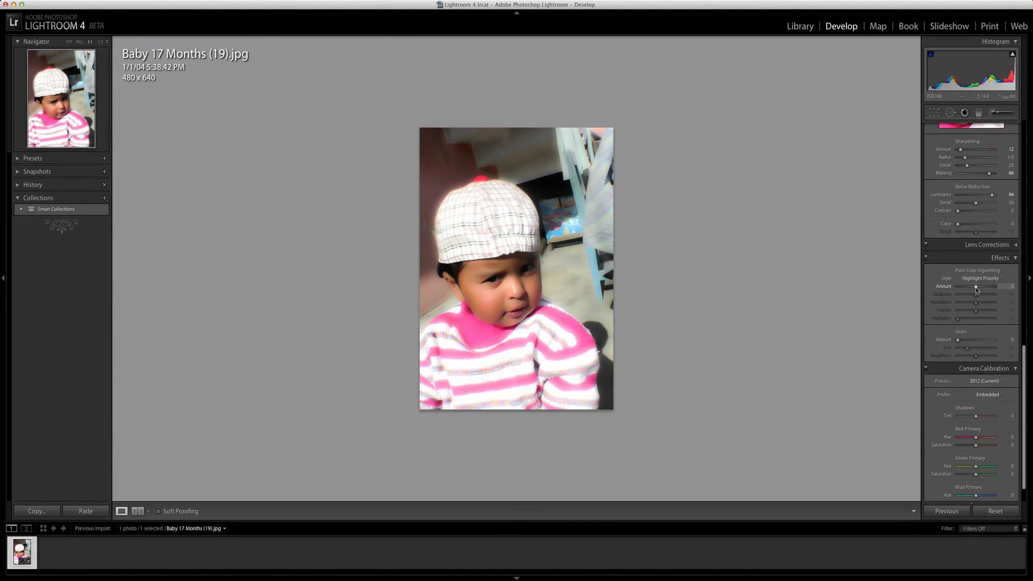
left_click_drag(977, 290, 958, 310)
Step: Set vignette Roundness to +44, Feather to 53 and Highlights to +99
scroll(950, 291, "up", 1)
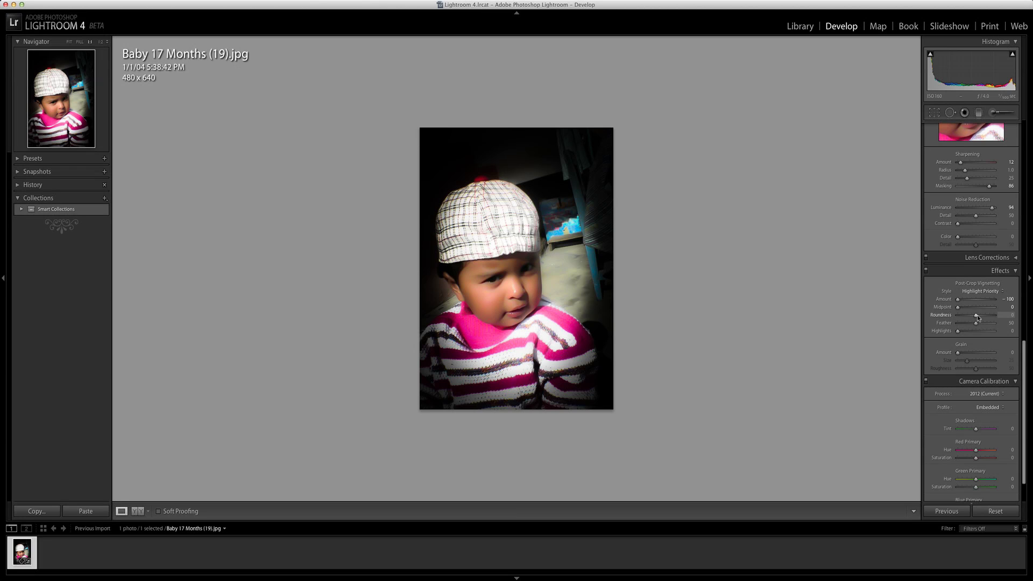
mouse_move(975, 318)
left_mouse_down()
mouse_move(1001, 316)
mouse_move(961, 323)
mouse_move(979, 321)
left_mouse_up()
scroll(981, 320, "down", 1)
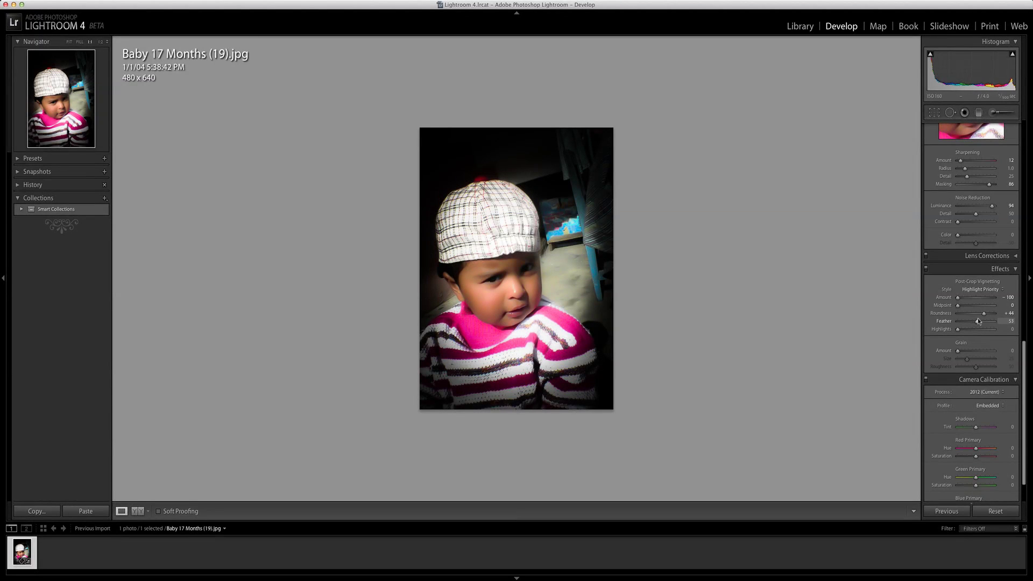
scroll(979, 321, "up", 1)
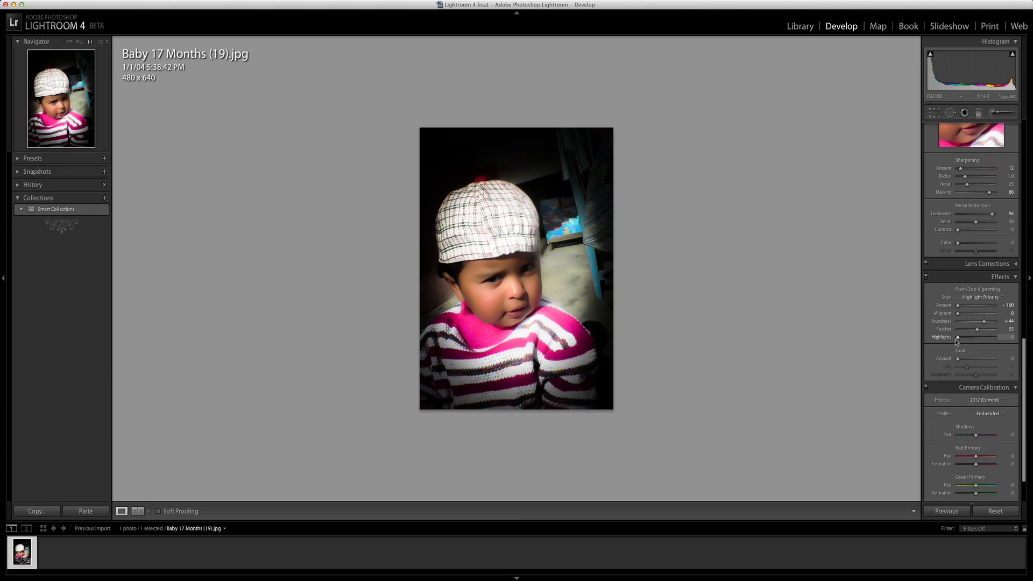
mouse_move(960, 339)
left_mouse_down()
mouse_move(970, 337)
mouse_move(954, 340)
left_mouse_up()
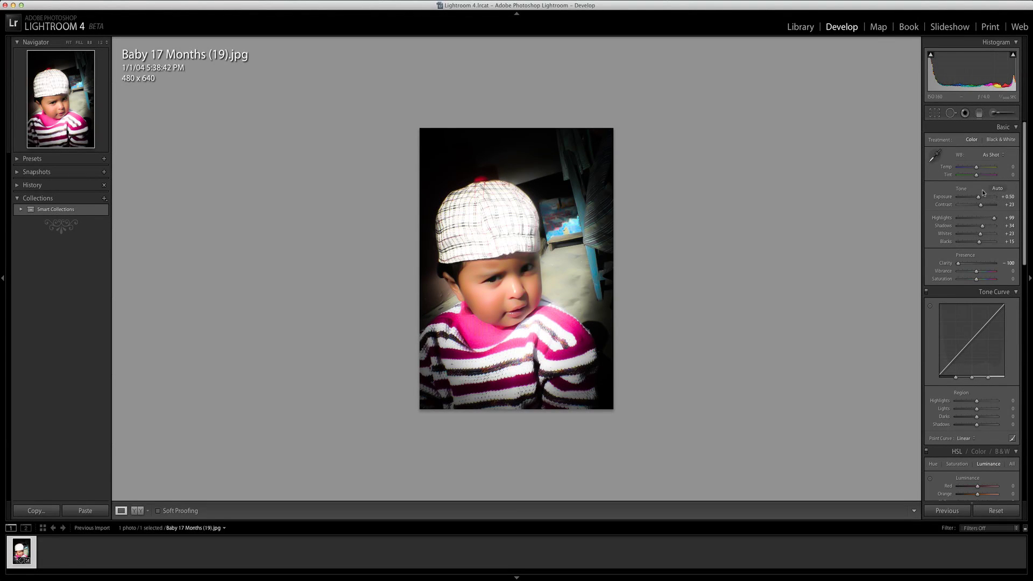
Step: Set exposure +0.90, contrast +16, highlights +95 and shadows +34 in the Basic panel
left_click_drag(979, 198, 981, 199)
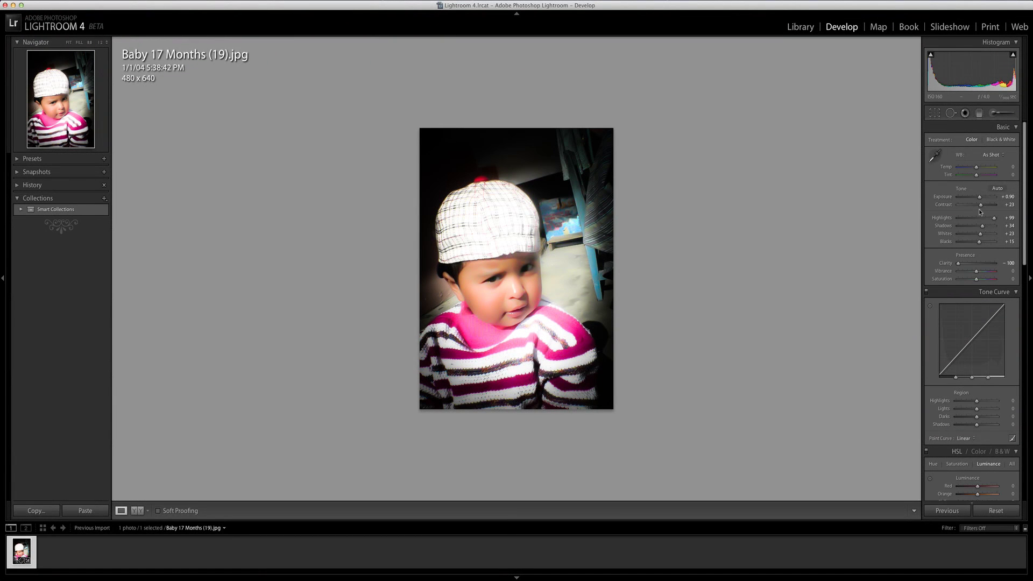
left_click_drag(982, 207, 980, 208)
left_click_drag(978, 207, 980, 209)
mouse_move(994, 217)
left_mouse_down()
mouse_move(979, 221)
mouse_move(994, 219)
left_mouse_up()
left_click_drag(985, 229, 984, 230)
Step: Show the original and edited photo in Before & After Left/Right view
left_click(137, 511)
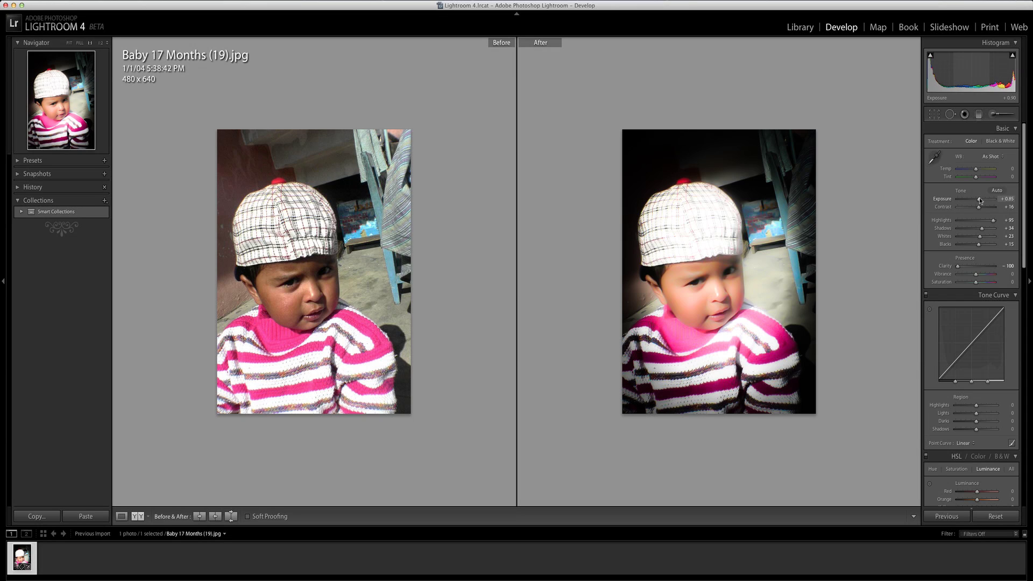
Step: Lower the exposure slightly, push Shadows to +100 and raise Blacks
left_click_drag(980, 200, 976, 198)
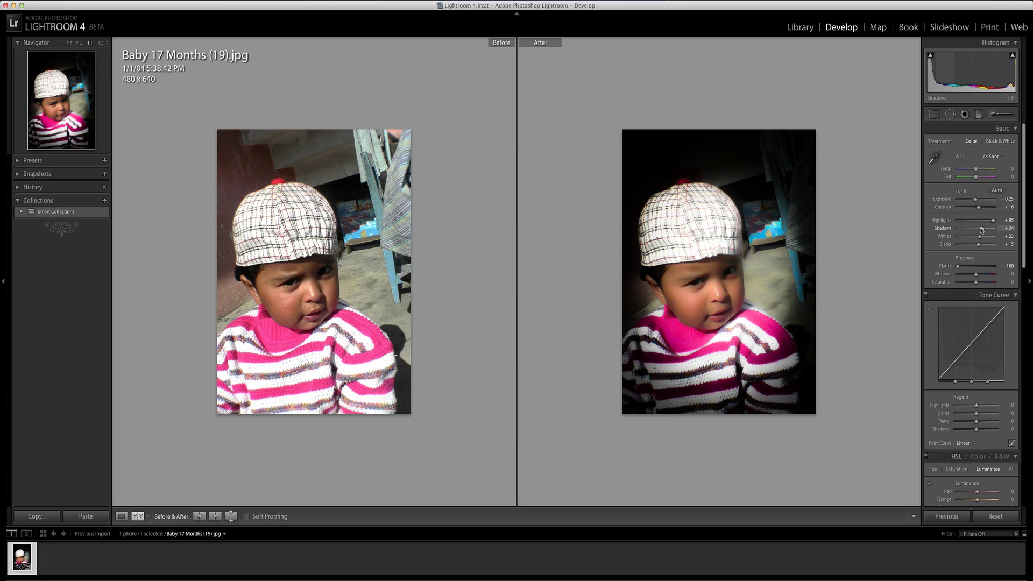
left_click_drag(982, 231, 993, 229)
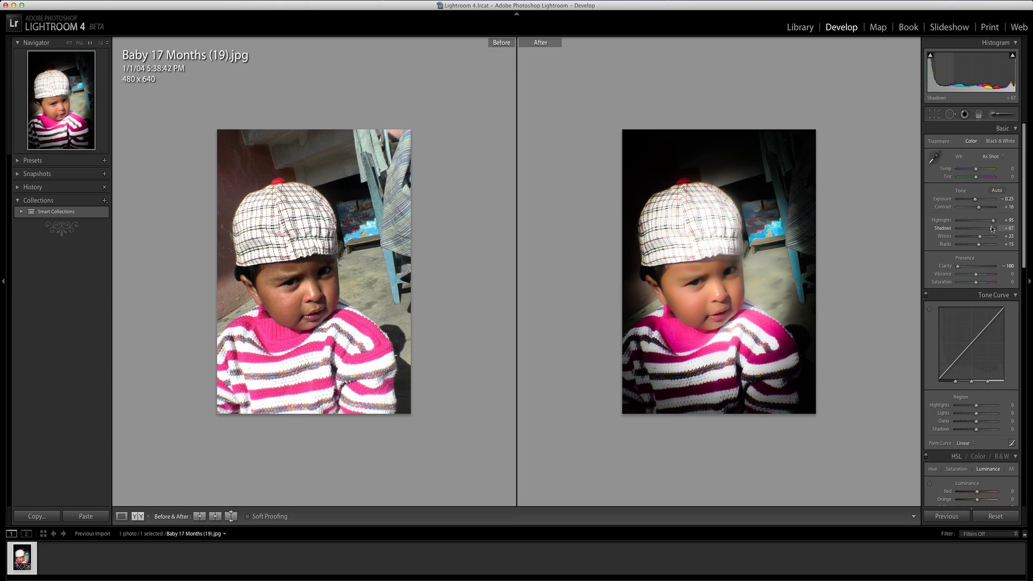
left_click_drag(993, 229, 996, 227)
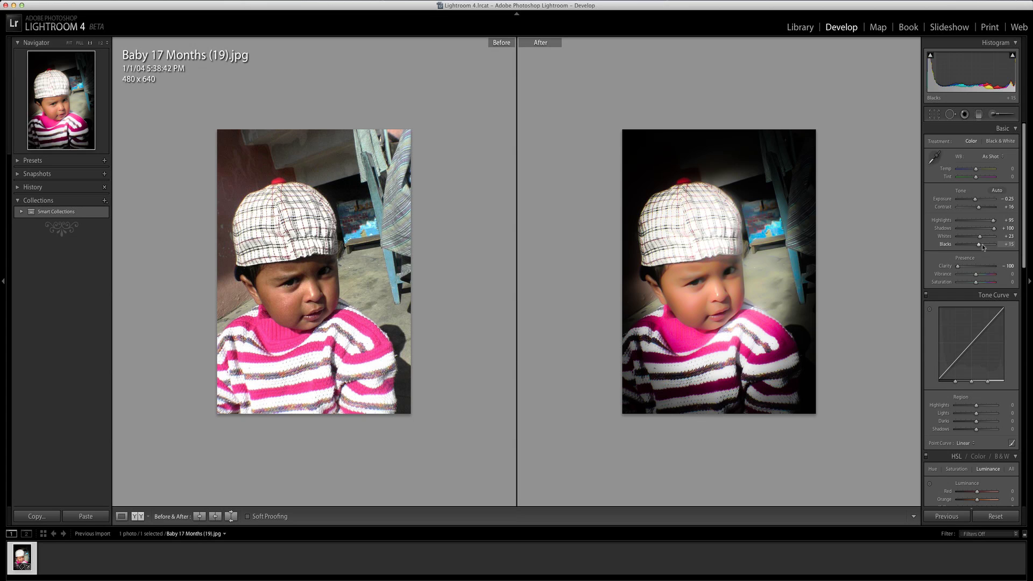
mouse_move(980, 245)
left_mouse_down()
mouse_move(953, 248)
mouse_move(970, 248)
left_mouse_up()
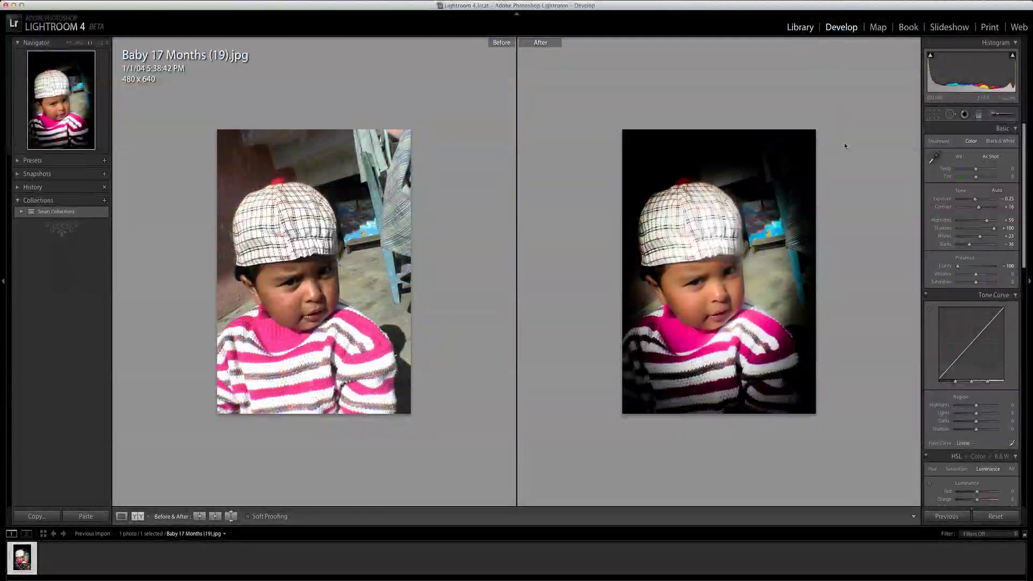
Step: Return to the Library view and bump Quick Develop Exposure up two steps
key("e")
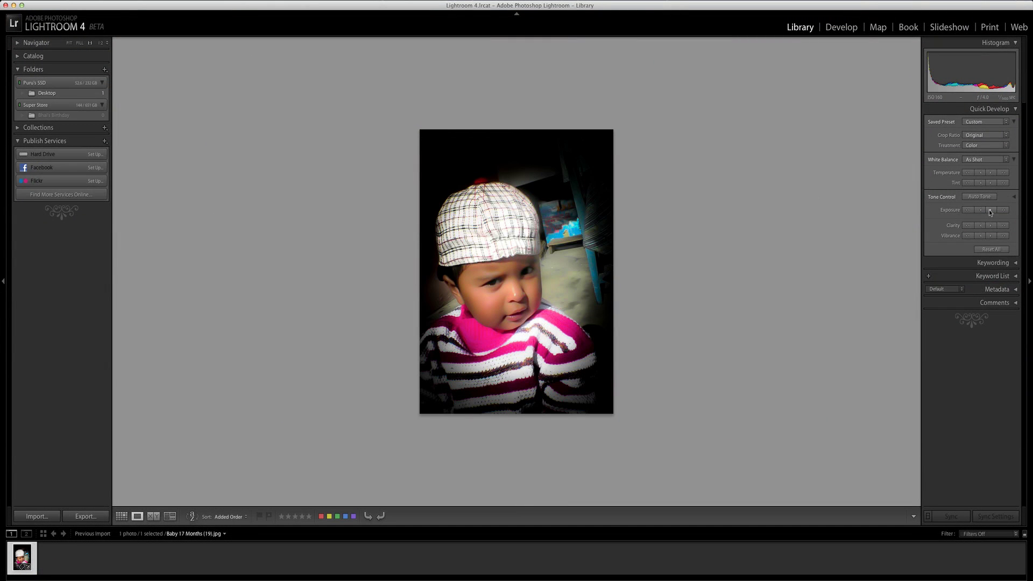
left_click(990, 210)
left_click(990, 210)
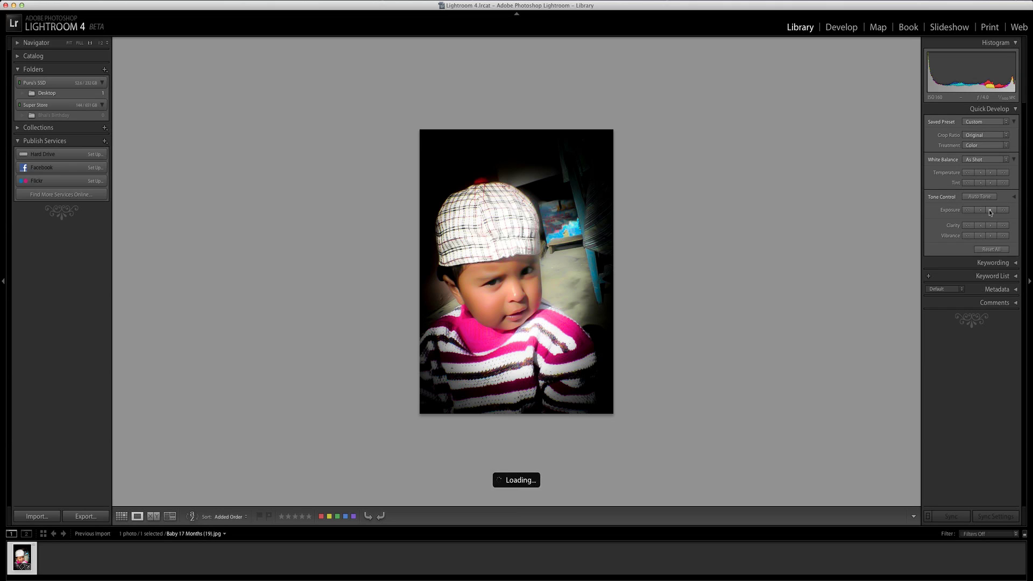
Step: Return to the Develop before/after view and reset Exposure to 0.00
left_click(841, 27)
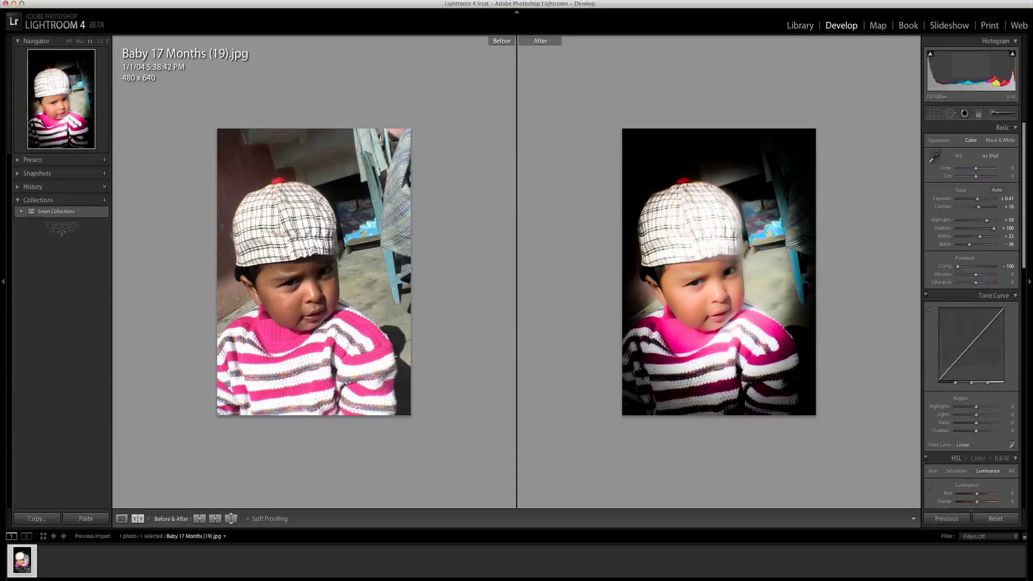
left_click_drag(978, 199, 976, 199)
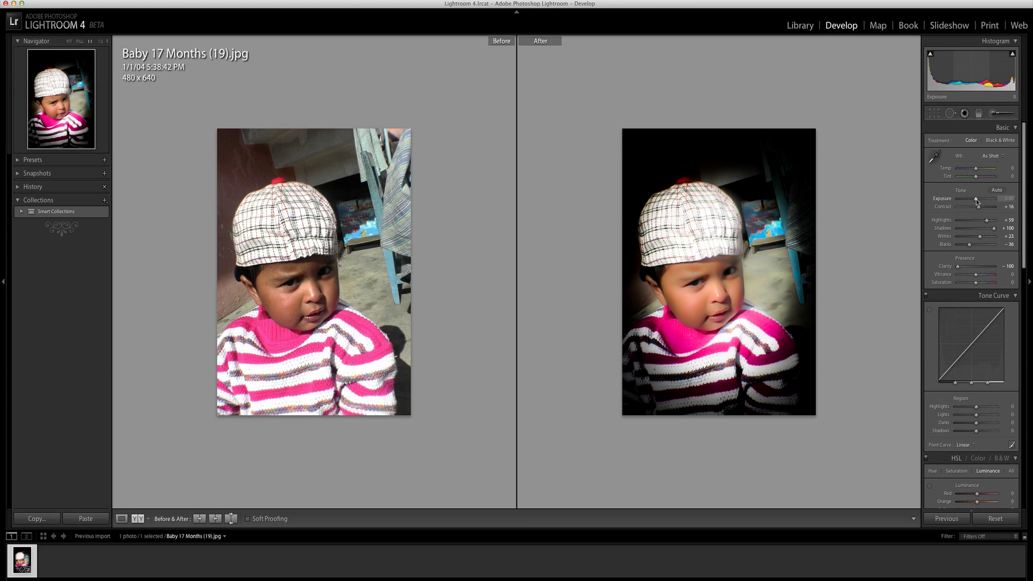